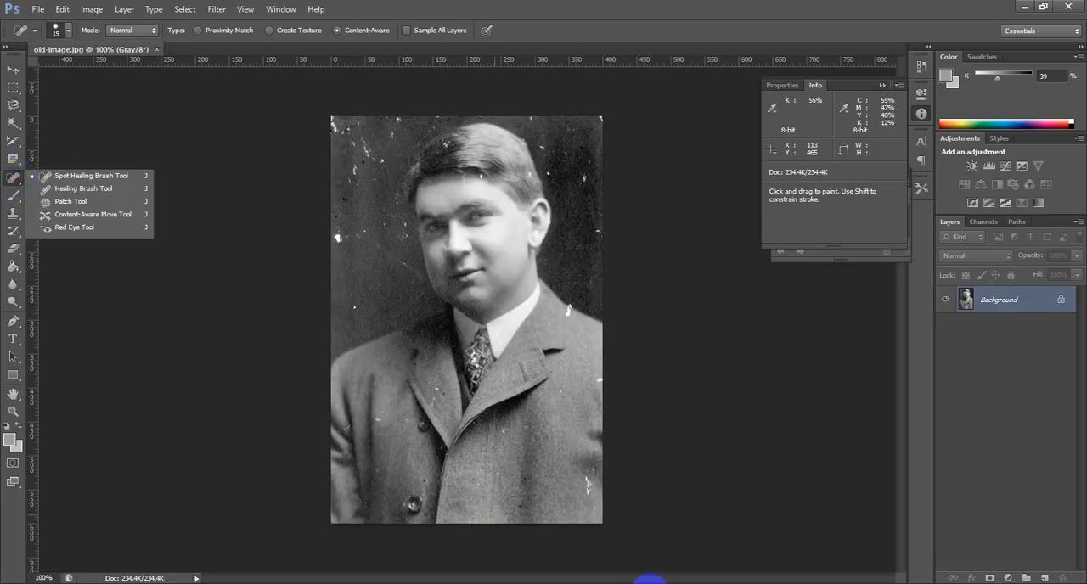
# Step: Heal the white spot on the left edge of the photo's background with the Spot Healing Brush in Content-Aware mode
pyautogui.click(453, 527)
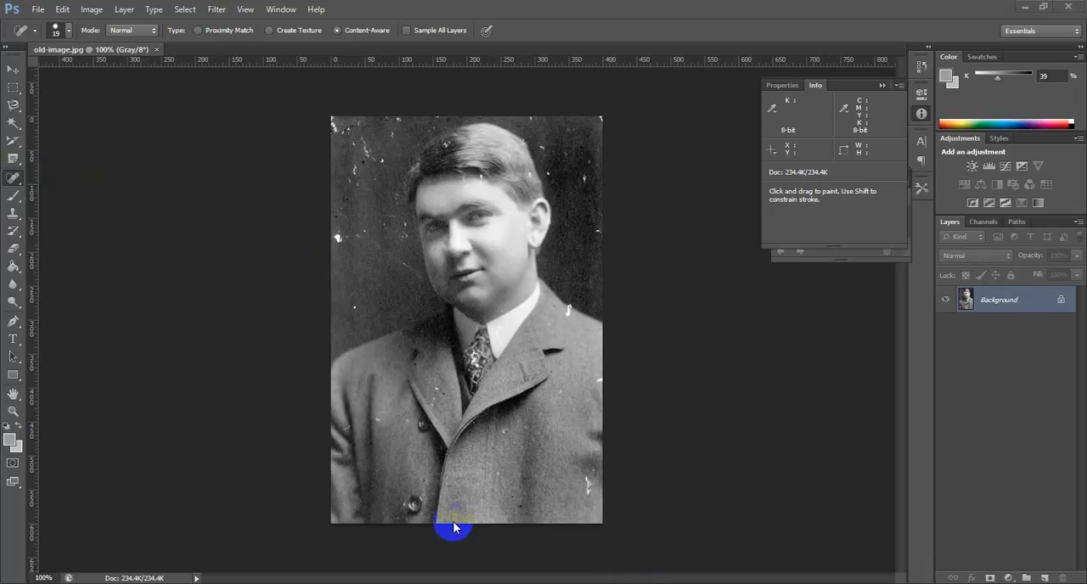
pyautogui.click(18, 183)
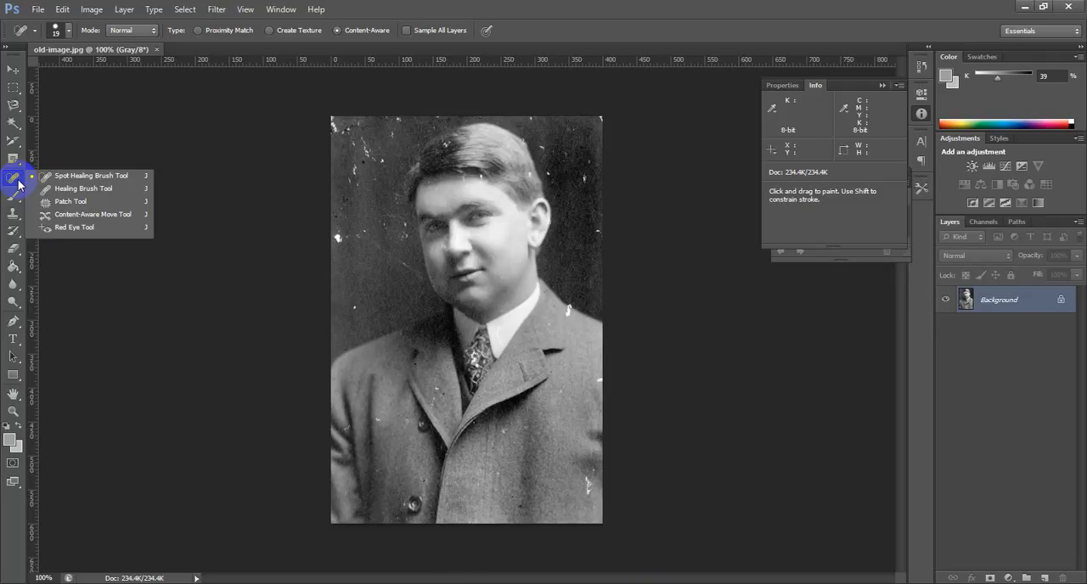
pyautogui.click(74, 179)
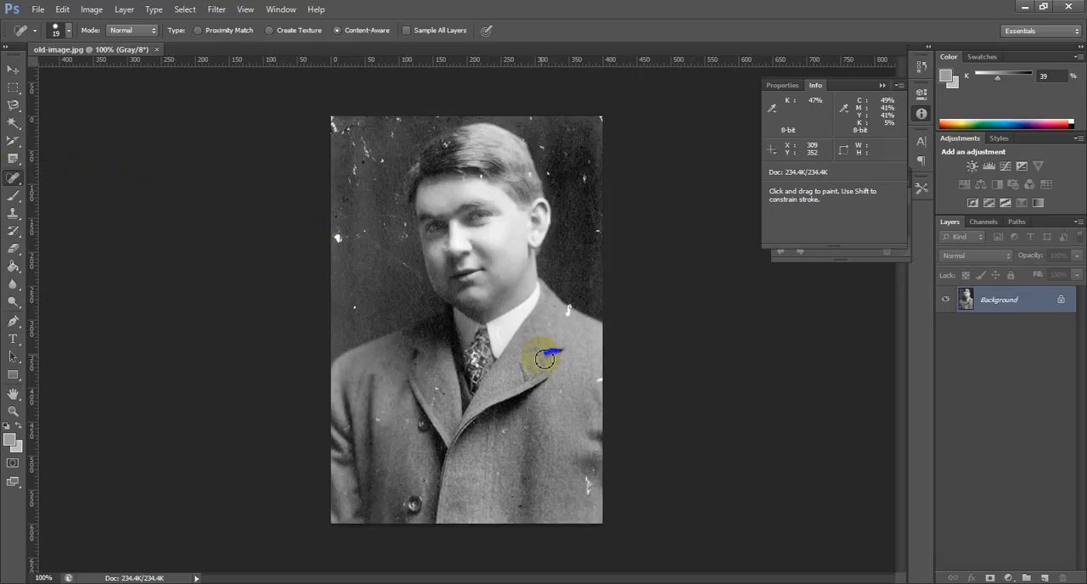
pyautogui.click(545, 359)
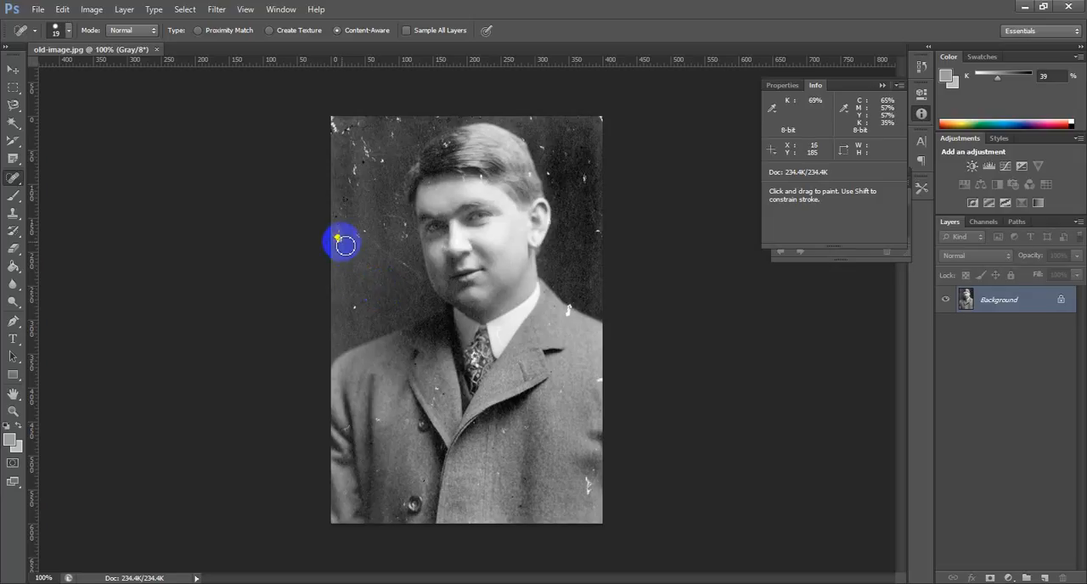
pyautogui.moveTo(342, 243); pyautogui.dragTo(342, 240)
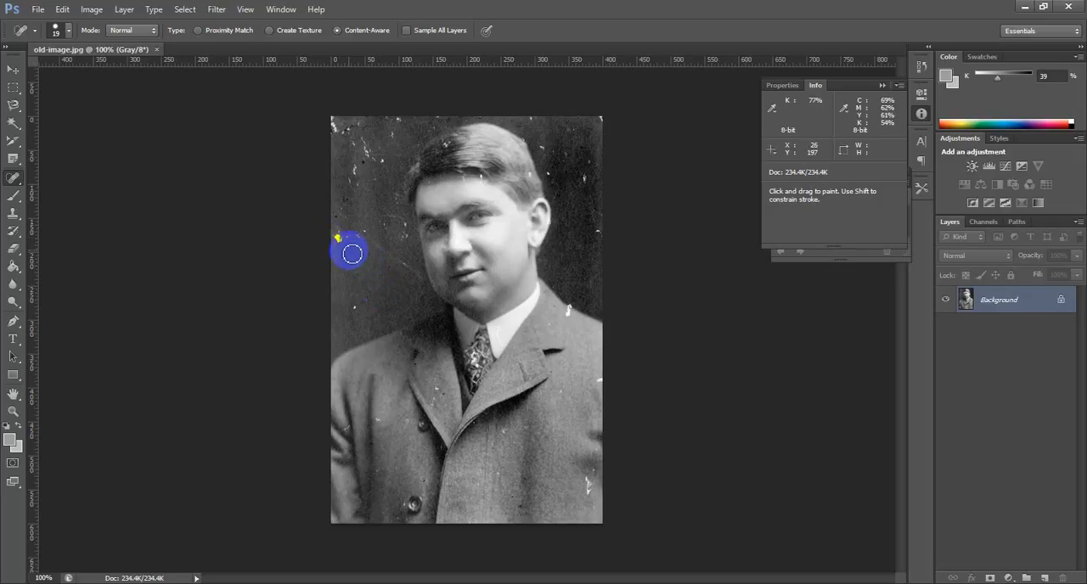
pyautogui.moveTo(337, 238); pyautogui.dragTo(341, 237)
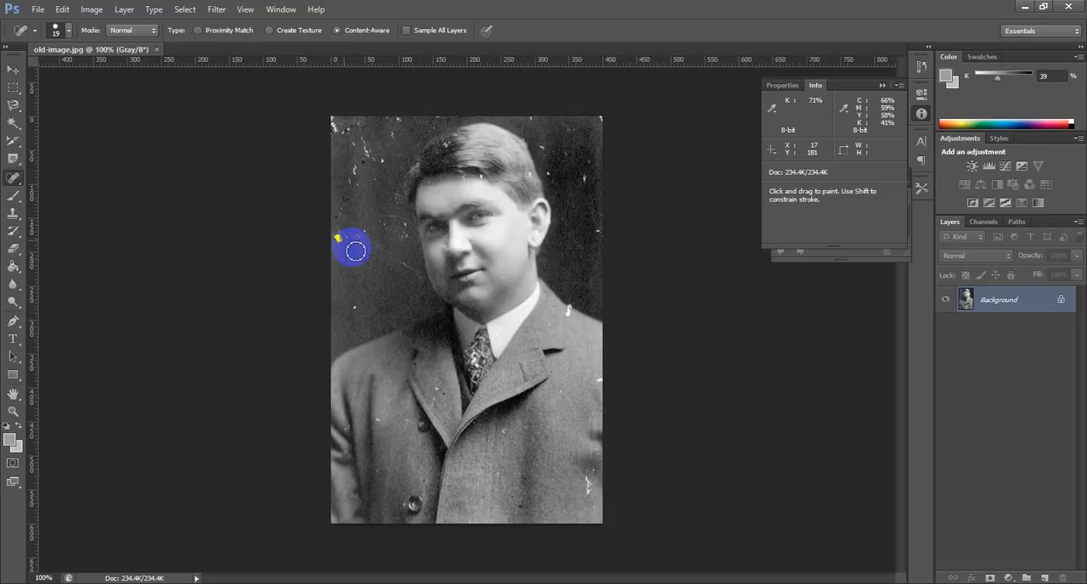
pyautogui.rightClick(17, 176)
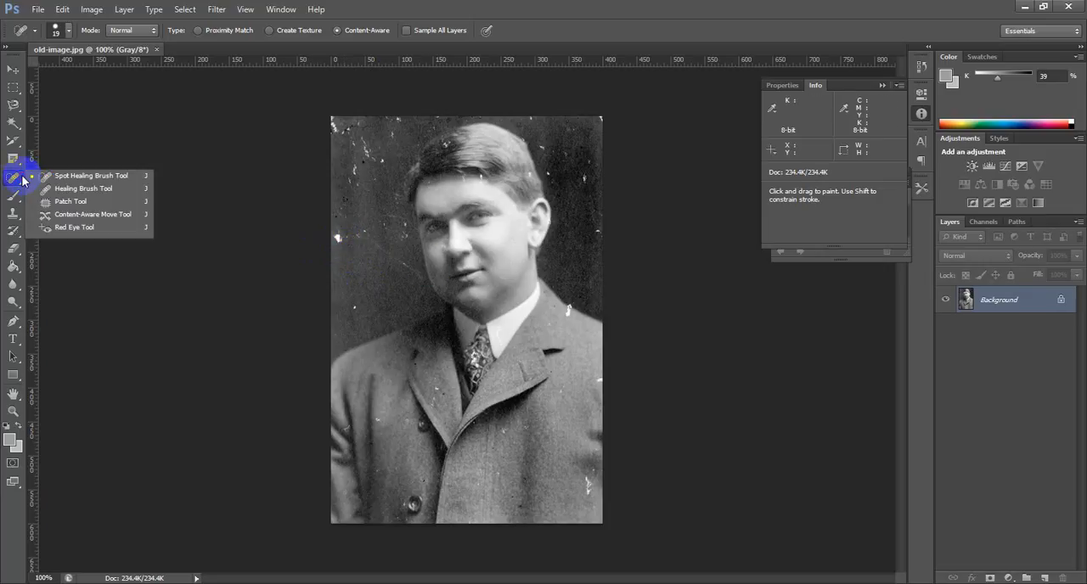
pyautogui.click(53, 177)
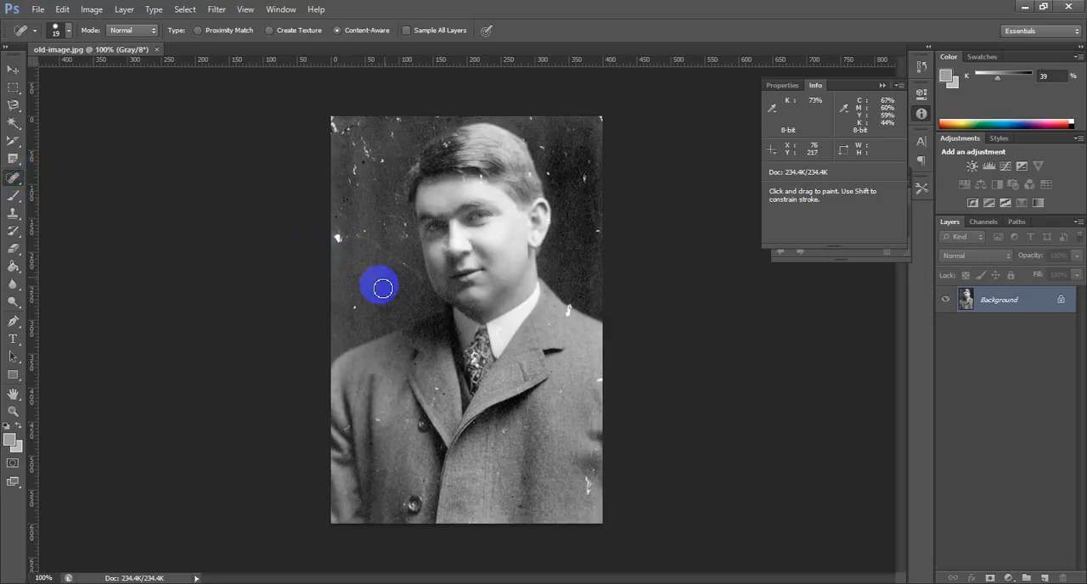
pyautogui.click(343, 242)
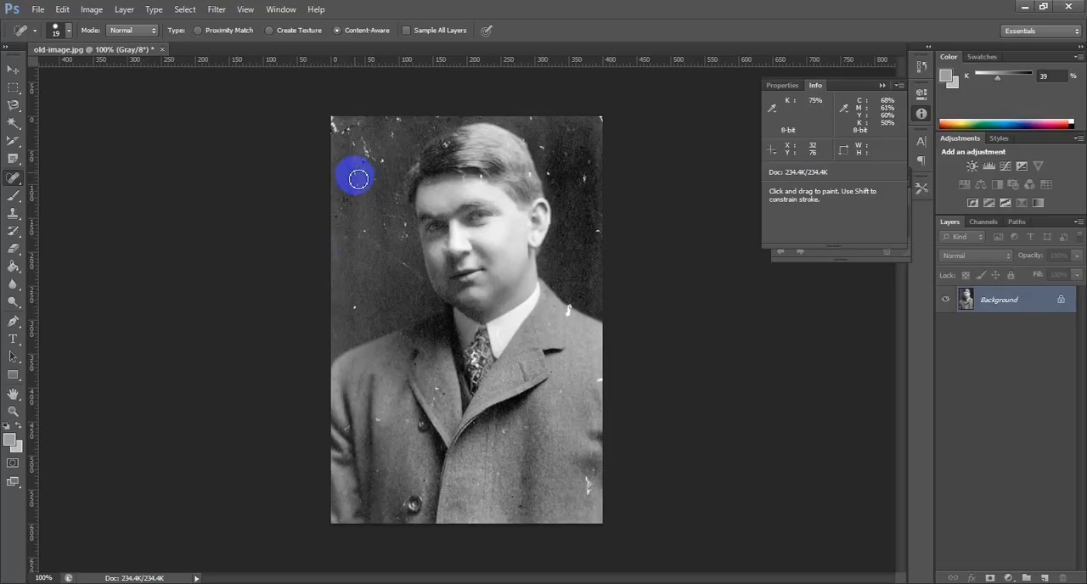
# Step: Heal the white scratches and specks across the upper-left background and corner of the photo with the Spot Healing Brush
pyautogui.moveTo(364, 167)
pyautogui.mouseDown()
pyautogui.moveTo(356, 155)
pyautogui.moveTo(369, 141)
pyautogui.moveTo(351, 143)
pyautogui.moveTo(334, 121)
pyautogui.mouseUp()
pyautogui.click(413, 128)
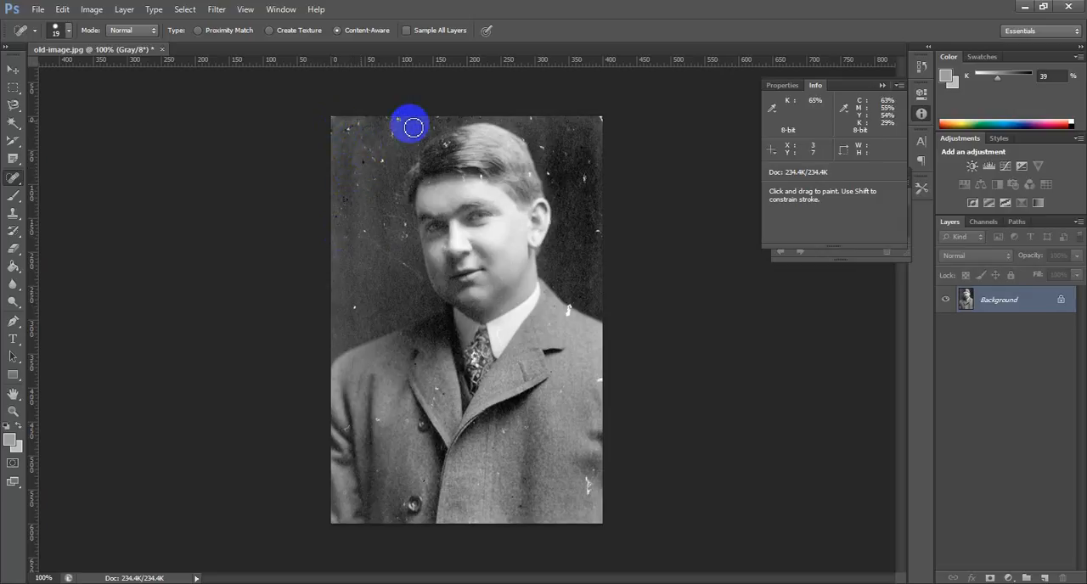
pyautogui.click(351, 132)
pyautogui.click(402, 124)
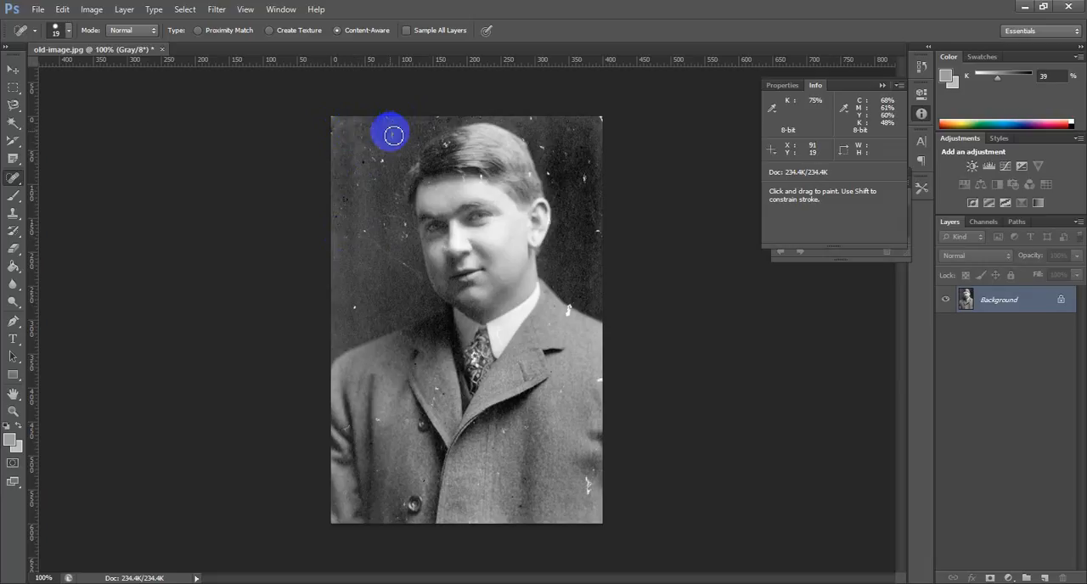
pyautogui.click(396, 140)
pyautogui.click(389, 163)
pyautogui.click(376, 160)
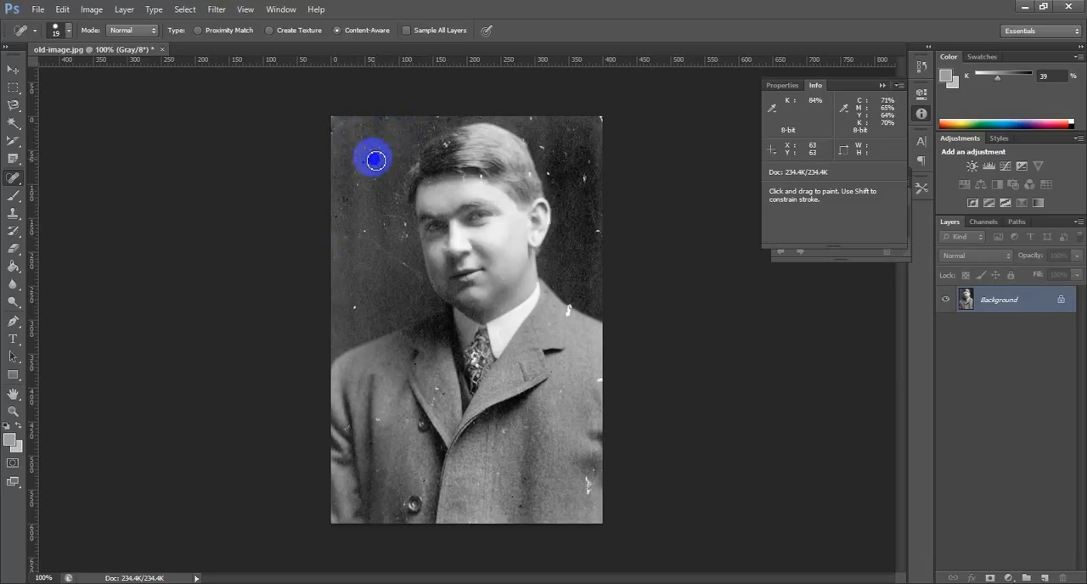
pyautogui.click(370, 150)
# Step: Spot-heal the white speck above the shoulder on the photo's left side and the marks in the background beside the face
pyautogui.click(533, 159)
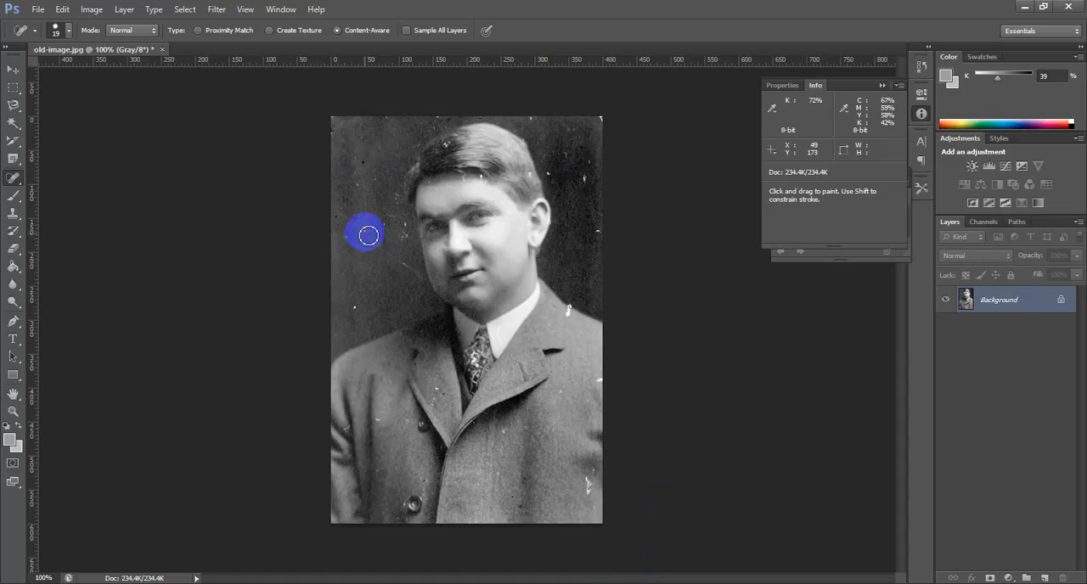
pyautogui.click(360, 309)
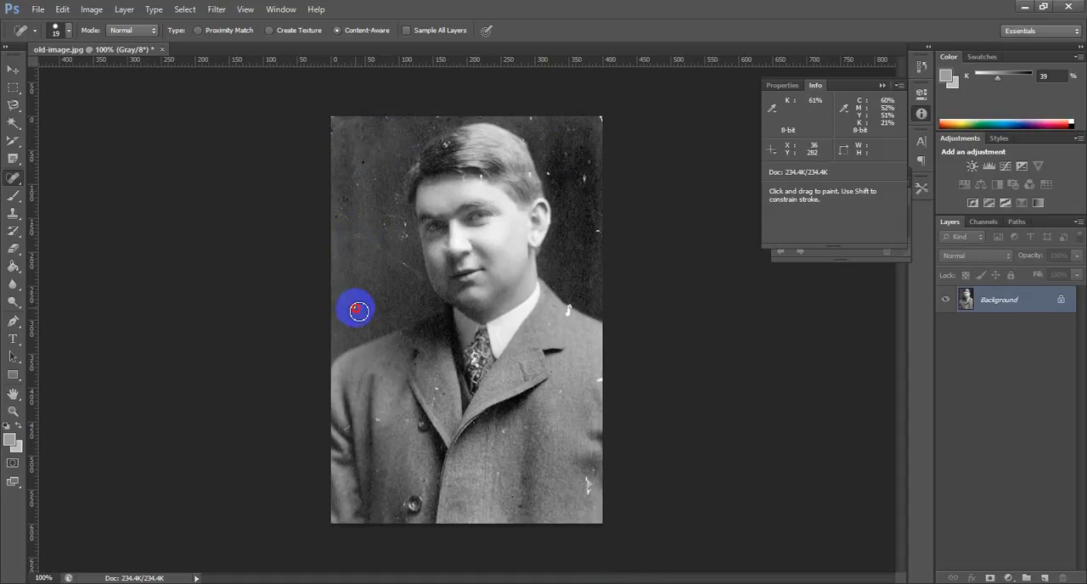
pyautogui.click(390, 229)
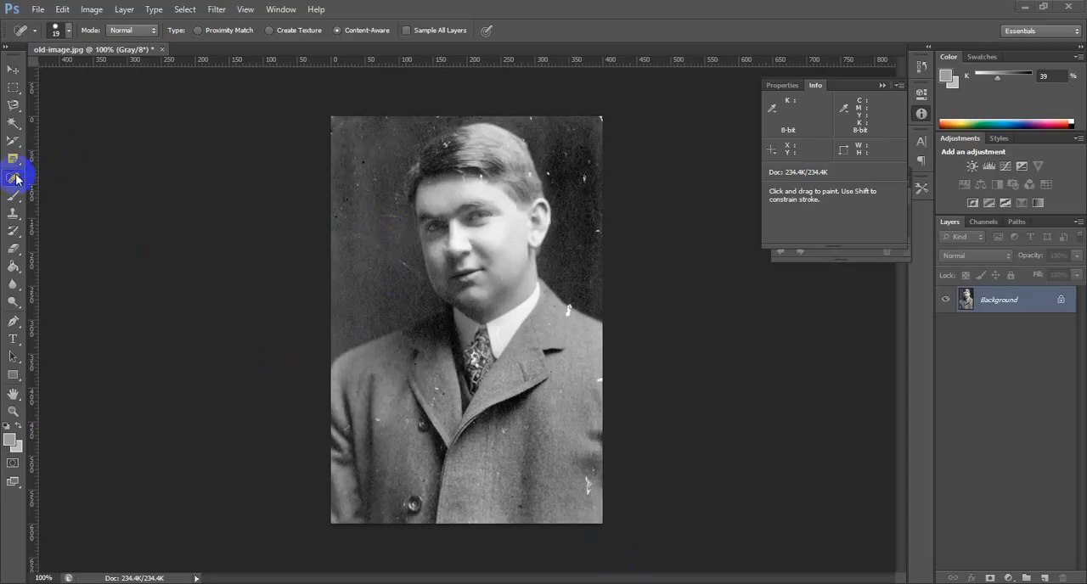
# Step: With the Healing Brush, sample clean dark background and cover the specks along the photo's right side and in its top-right corner
pyautogui.moveTo(18, 181); pyautogui.dragTo(70, 191)
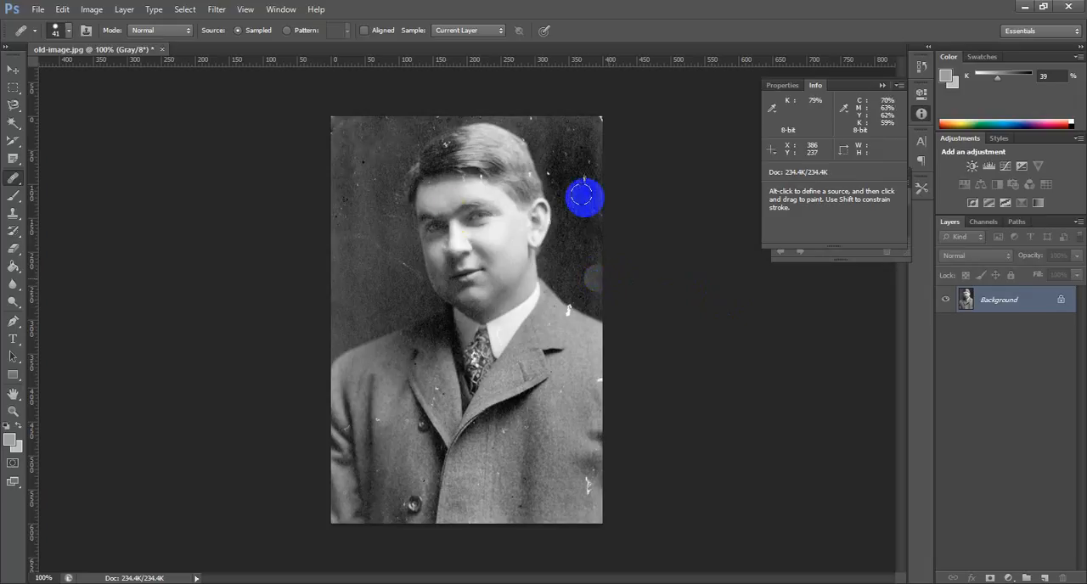
pyautogui.keyDown('alt'); pyautogui.click(577, 272); pyautogui.keyUp('alt')
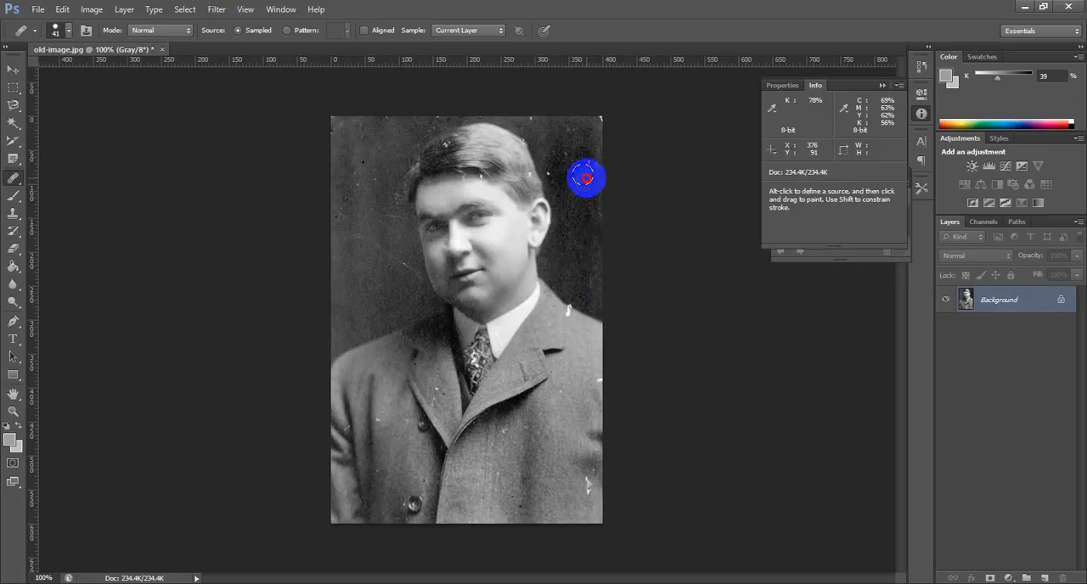
pyautogui.click(586, 179)
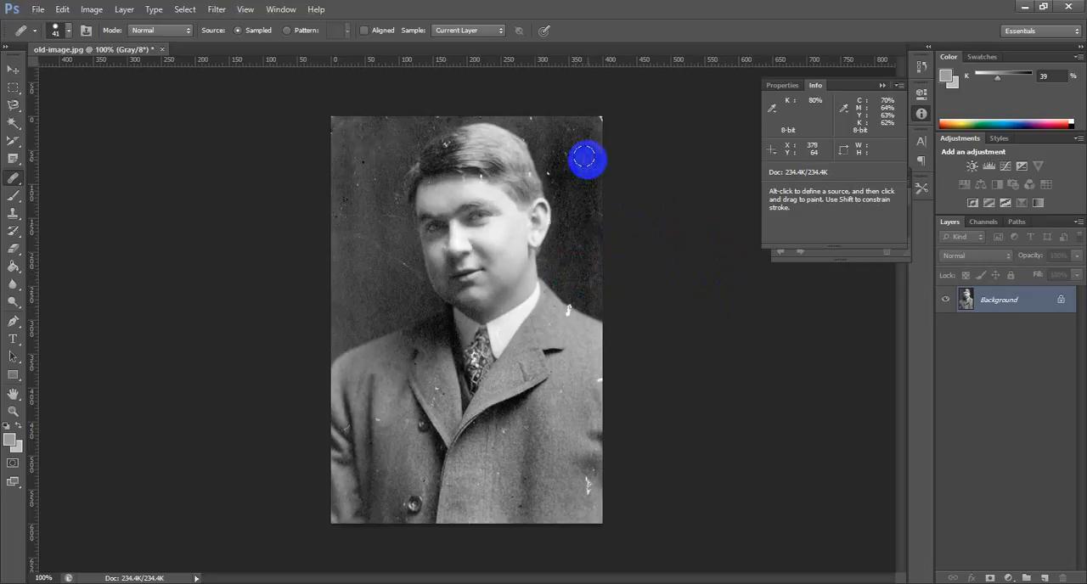
pyautogui.click(583, 274)
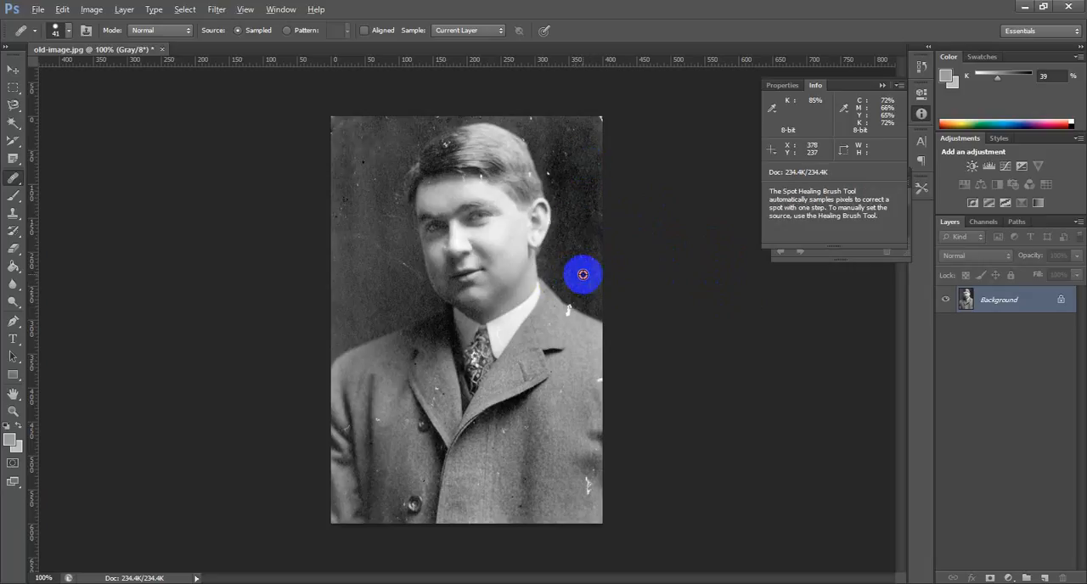
pyautogui.click(602, 119)
pyautogui.keyDown('alt'); pyautogui.click(591, 254); pyautogui.keyUp('alt')
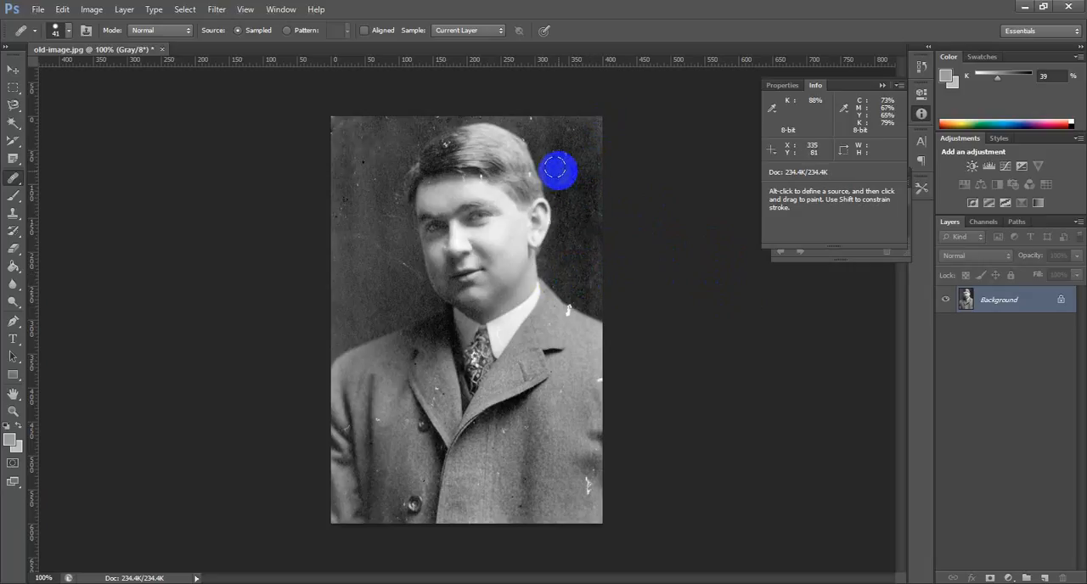
# Step: Heal the remaining background specks around the hair and the scratch left of the face with the Healing Brush, using sampled background
pyautogui.click(558, 170)
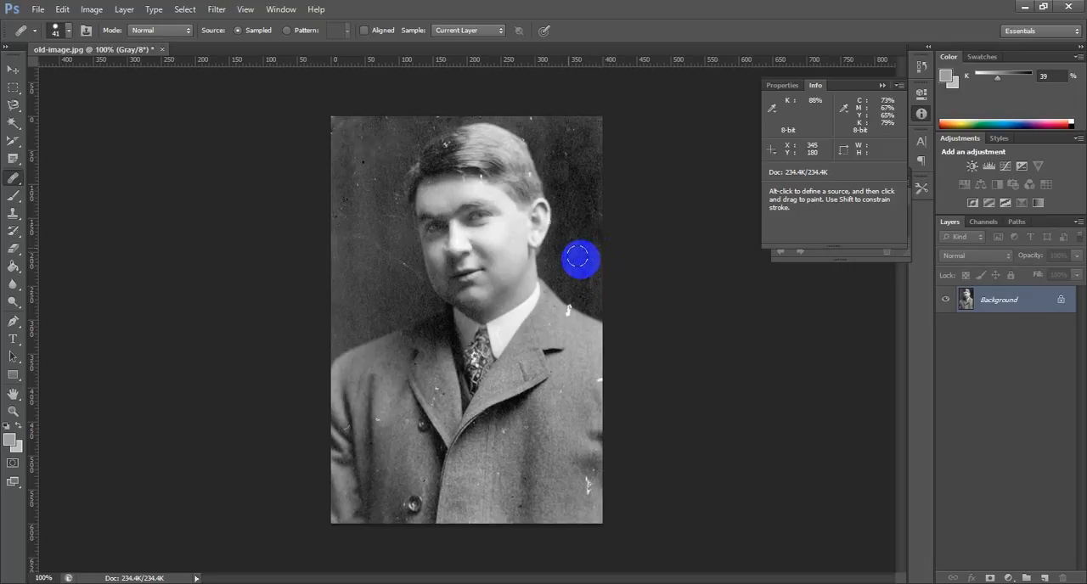
pyautogui.click(517, 165)
pyautogui.keyDown('alt'); pyautogui.click(509, 123); pyautogui.keyUp('alt')
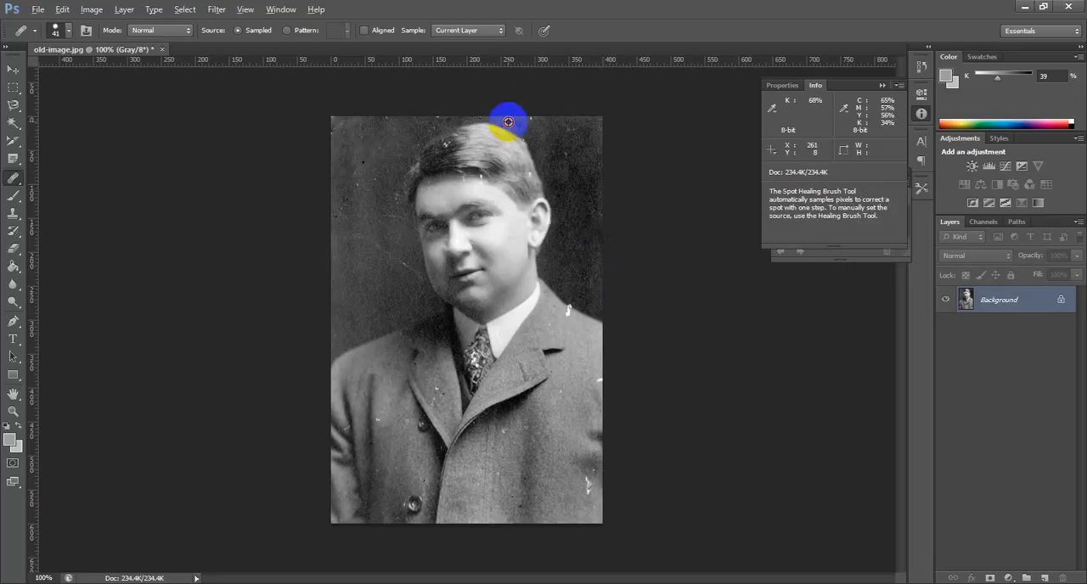
pyautogui.click(529, 118)
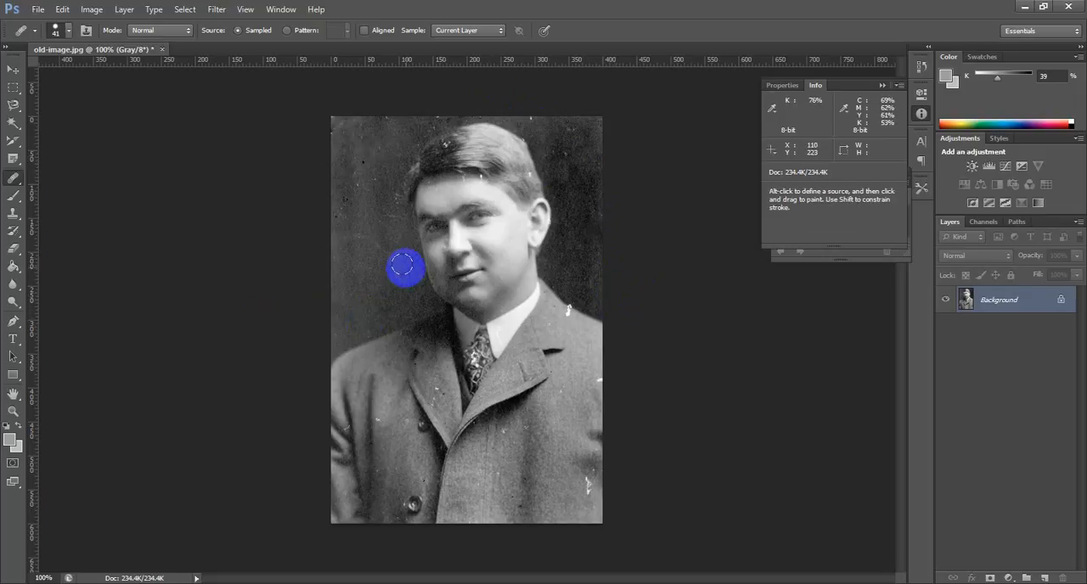
pyautogui.keyDown('alt'); pyautogui.click(388, 299); pyautogui.keyUp('alt')
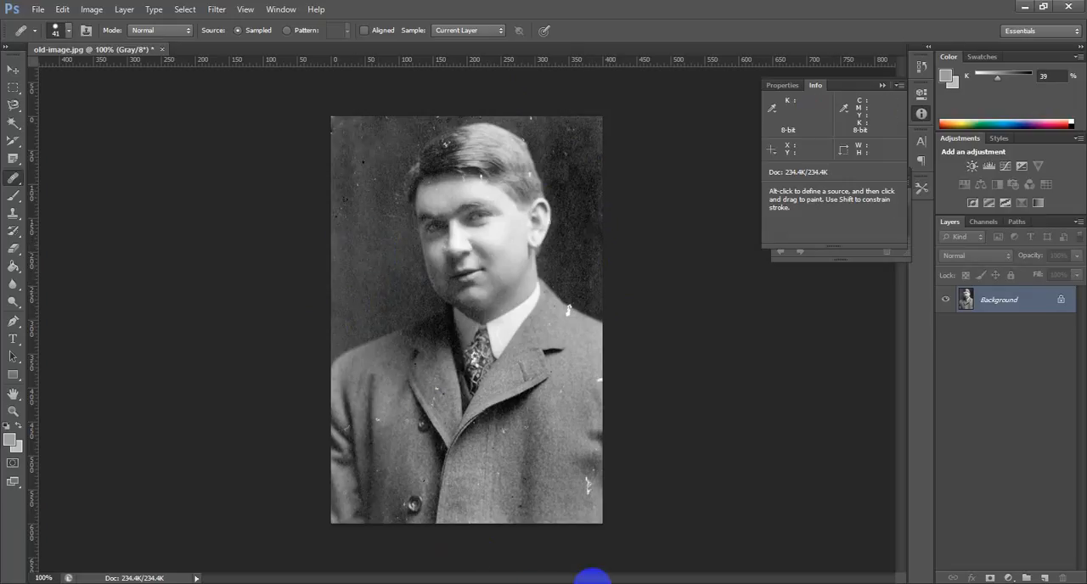
# Step: With the Patch Tool, outline the speckled background left of the head, replace it with cleaner background below, and deselect
pyautogui.click(14, 180)
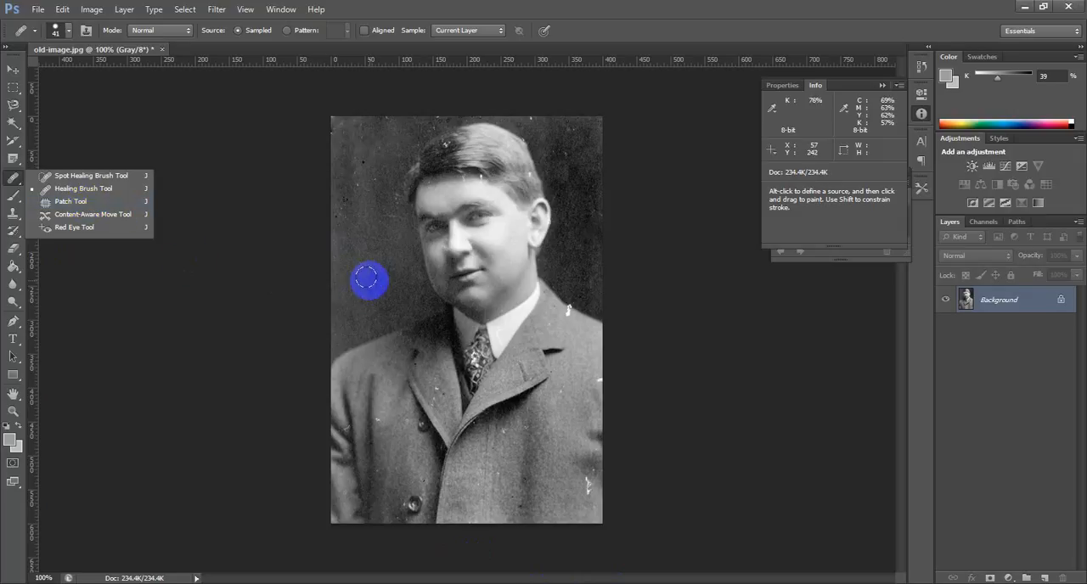
pyautogui.click(82, 204)
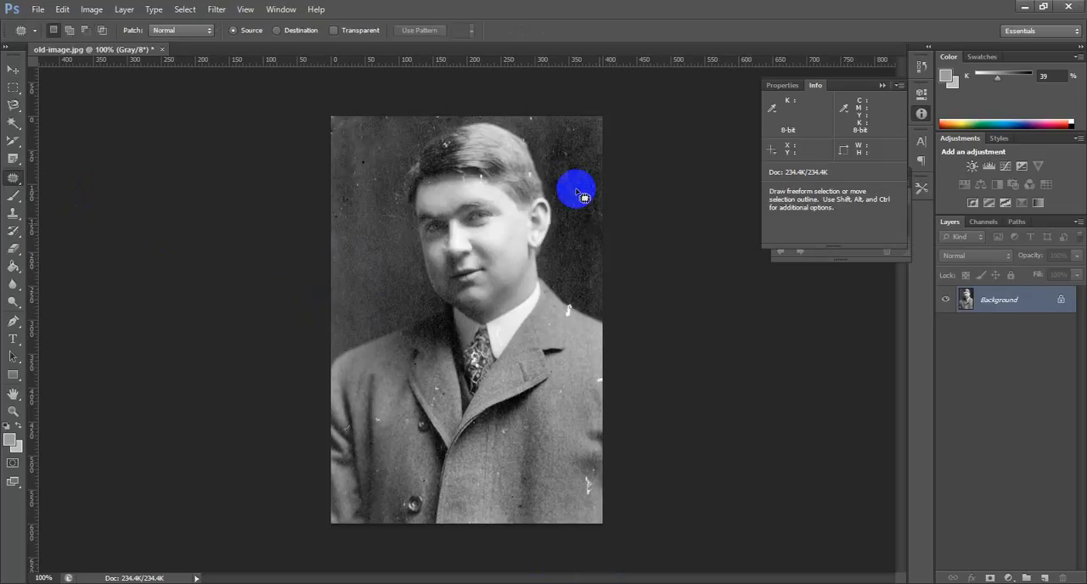
pyautogui.moveTo(374, 161)
pyautogui.mouseDown()
pyautogui.moveTo(344, 187)
pyautogui.moveTo(357, 200)
pyautogui.moveTo(372, 167)
pyautogui.mouseUp()
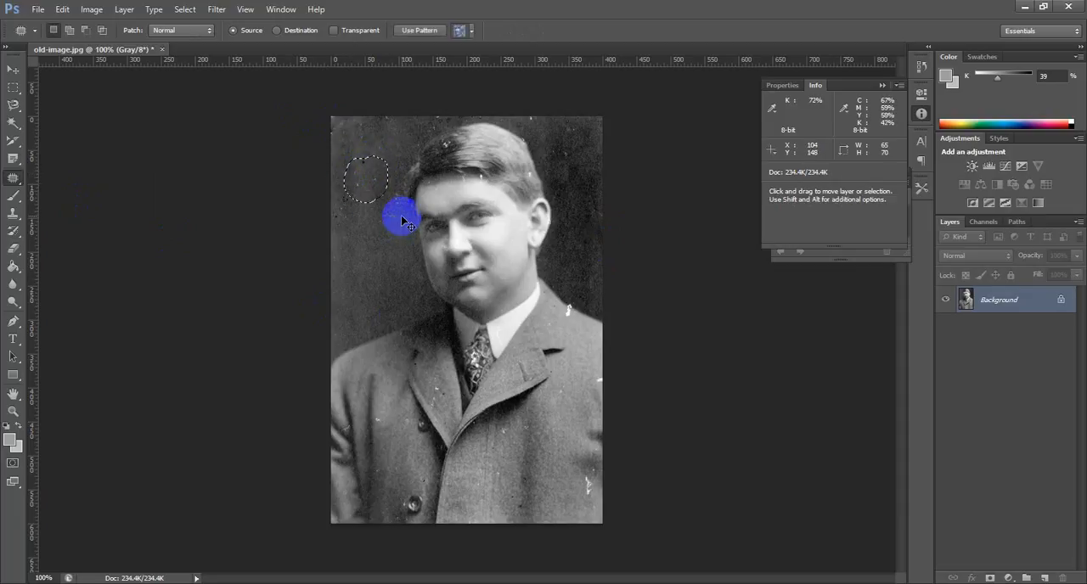
pyautogui.moveTo(376, 302)
pyautogui.mouseDown()
pyautogui.moveTo(376, 315)
pyautogui.moveTo(381, 272)
pyautogui.moveTo(347, 311)
pyautogui.moveTo(374, 270)
pyautogui.moveTo(374, 296)
pyautogui.mouseUp()
pyautogui.moveTo(376, 206)
pyautogui.mouseDown()
pyautogui.moveTo(376, 177)
pyautogui.moveTo(378, 226)
pyautogui.mouseUp()
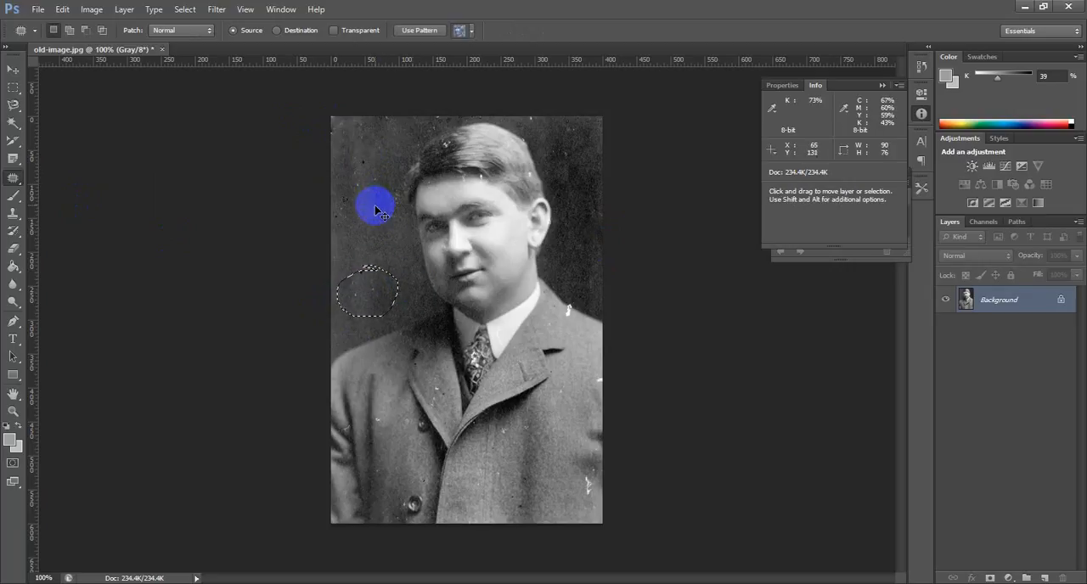
pyautogui.hotkey('ctrl', 'd')
# Step: Patch the remaining marks in the upper-left background and the speck above the shoulder with clean background texture, deselecting after each patch
pyautogui.moveTo(390, 174)
pyautogui.mouseDown()
pyautogui.moveTo(355, 153)
pyautogui.moveTo(343, 180)
pyautogui.moveTo(387, 198)
pyautogui.moveTo(390, 176)
pyautogui.moveTo(374, 157)
pyautogui.moveTo(359, 180)
pyautogui.moveTo(395, 292)
pyautogui.mouseUp()
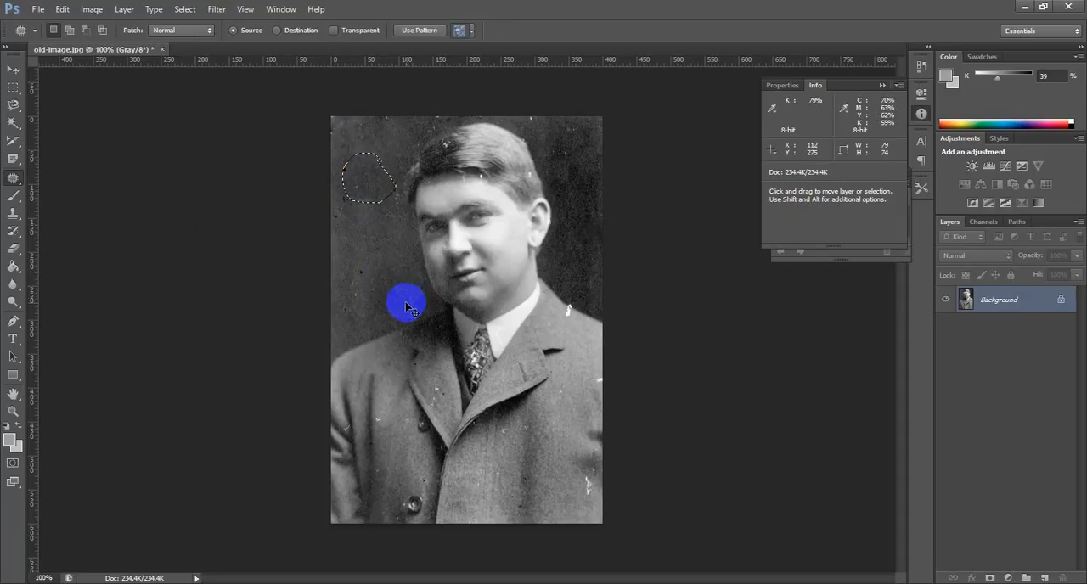
pyautogui.hotkey('ctrl', 'd')
pyautogui.moveTo(378, 271)
pyautogui.mouseDown()
pyautogui.moveTo(354, 265)
pyautogui.moveTo(361, 303)
pyautogui.moveTo(394, 302)
pyautogui.moveTo(377, 274)
pyautogui.mouseUp()
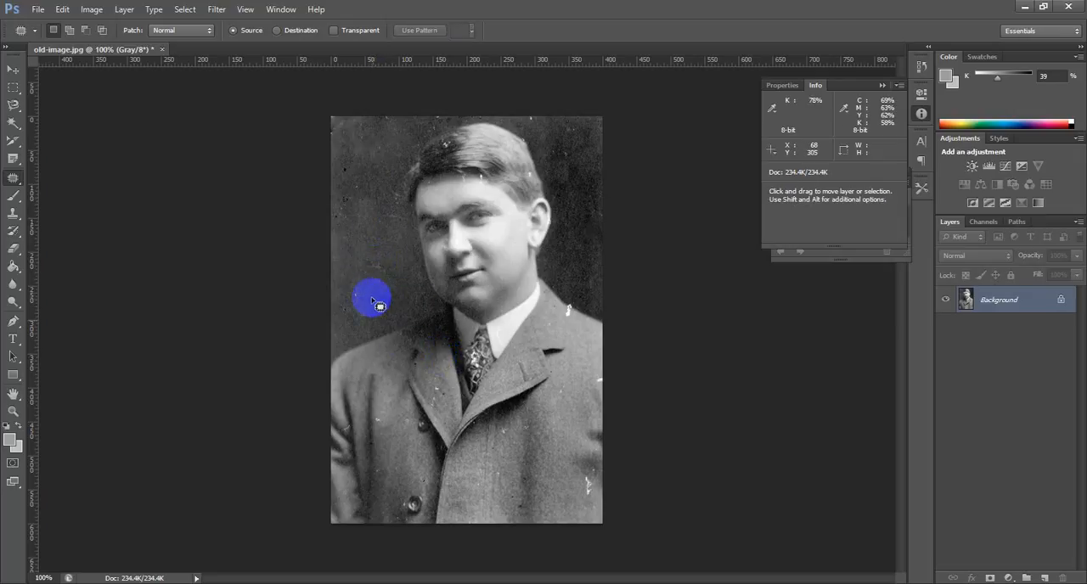
pyautogui.moveTo(382, 277)
pyautogui.mouseDown()
pyautogui.moveTo(357, 274)
pyautogui.moveTo(353, 308)
pyautogui.moveTo(381, 286)
pyautogui.moveTo(370, 295)
pyautogui.mouseUp()
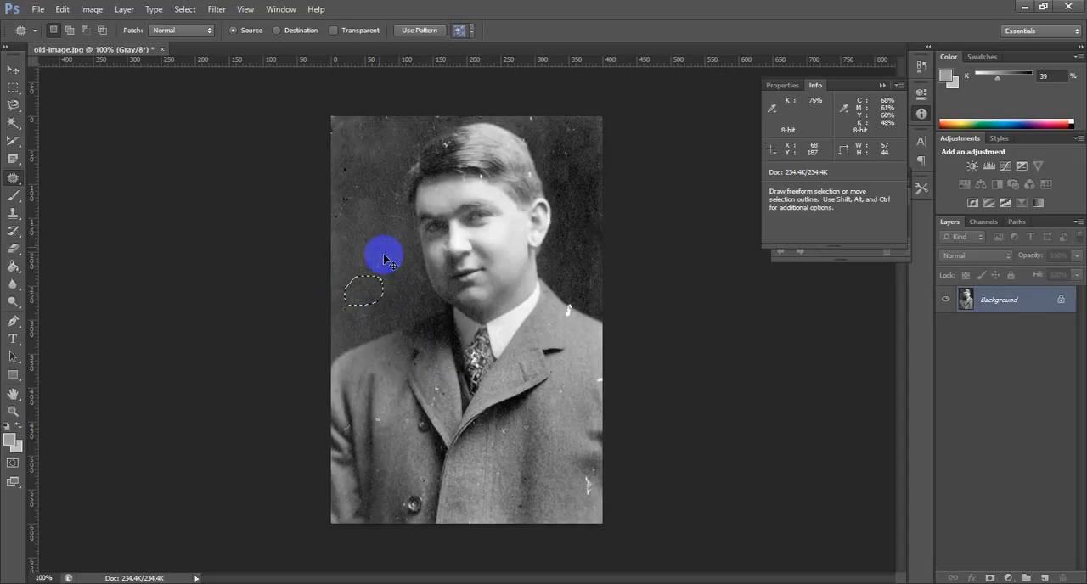
pyautogui.hotkey('ctrl', 'd')
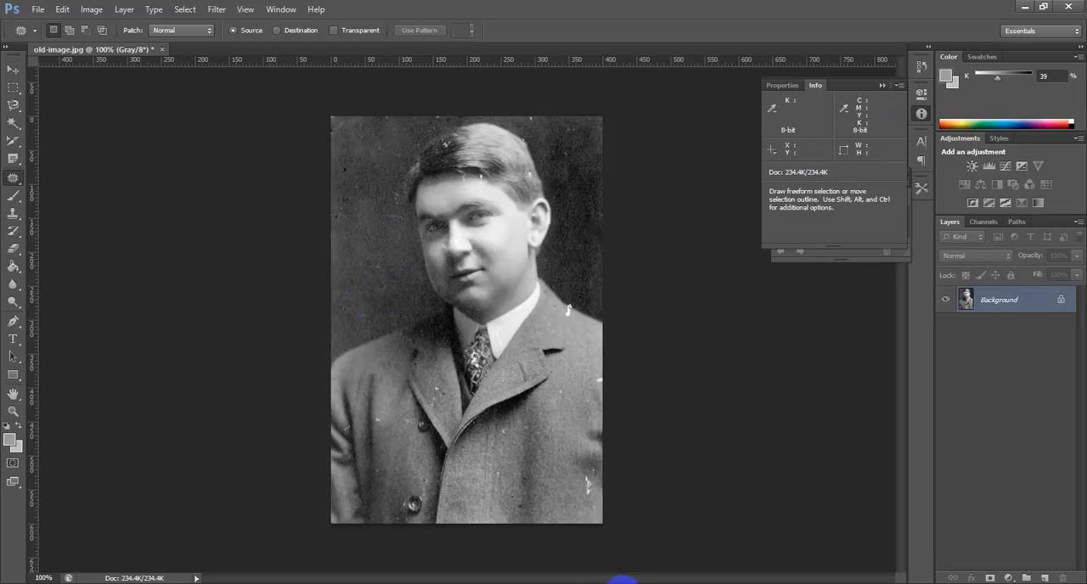
# Step: With the Content-Aware Move Tool, outline the speckled upper-left background, about 89 × 161 px, move it down toward the shoulder, and deselect
pyautogui.hotkey('shift', 'j')
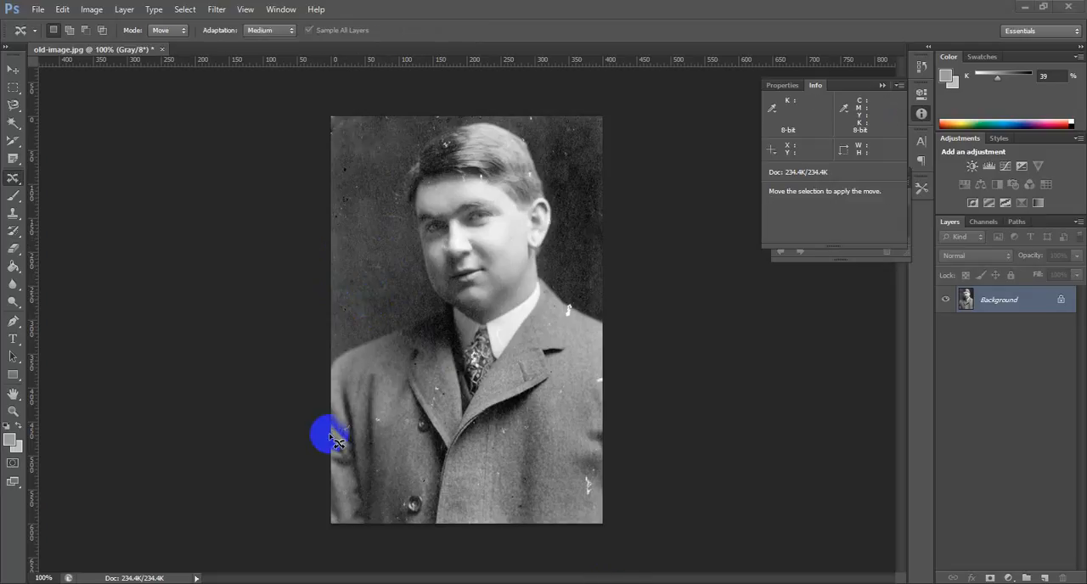
pyautogui.click(16, 183)
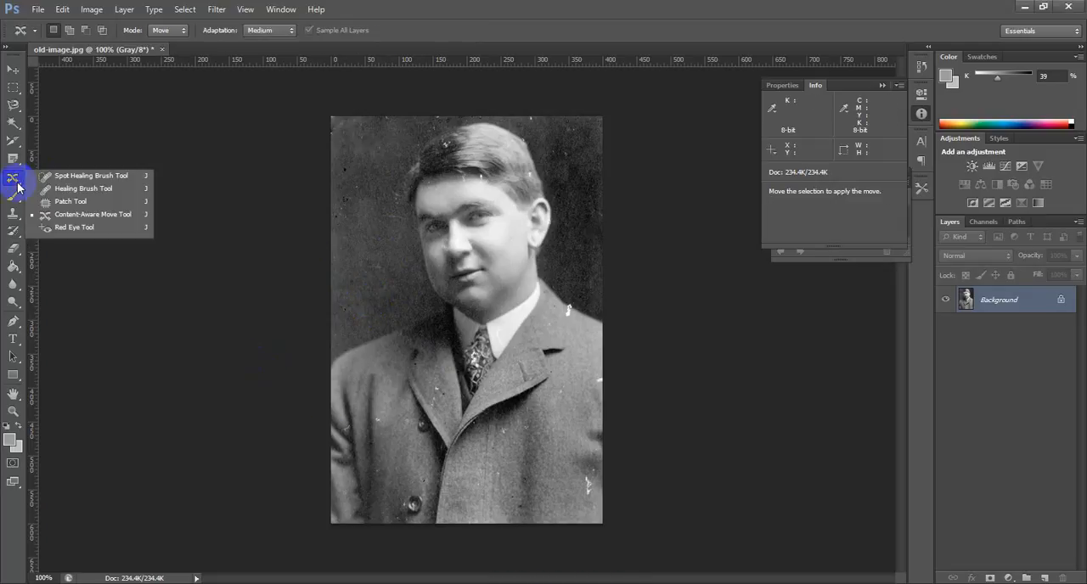
pyautogui.click(110, 219)
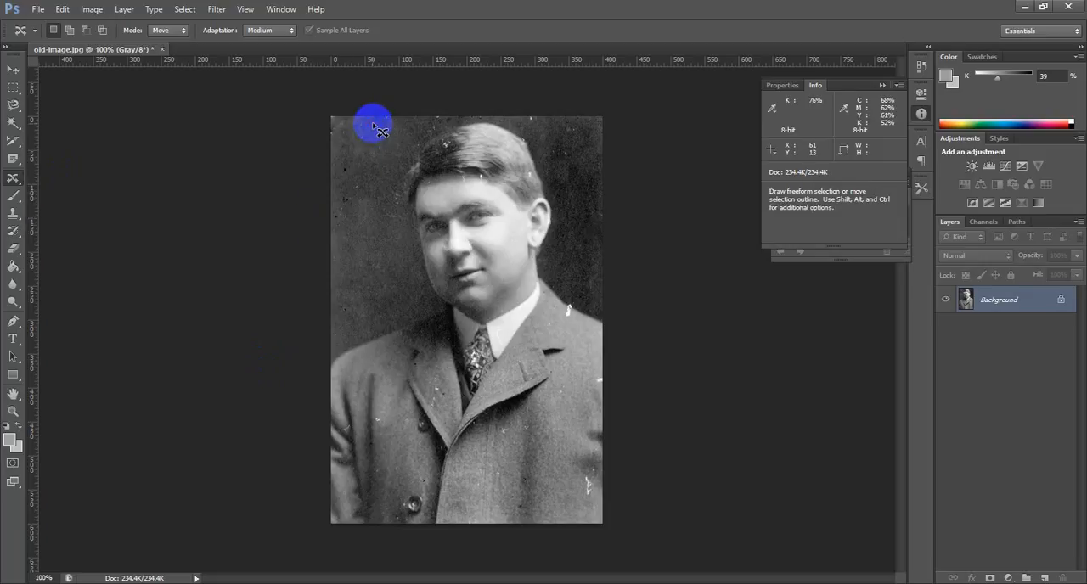
pyautogui.moveTo(371, 122)
pyautogui.mouseDown()
pyautogui.moveTo(335, 182)
pyautogui.moveTo(361, 228)
pyautogui.moveTo(369, 121)
pyautogui.mouseUp()
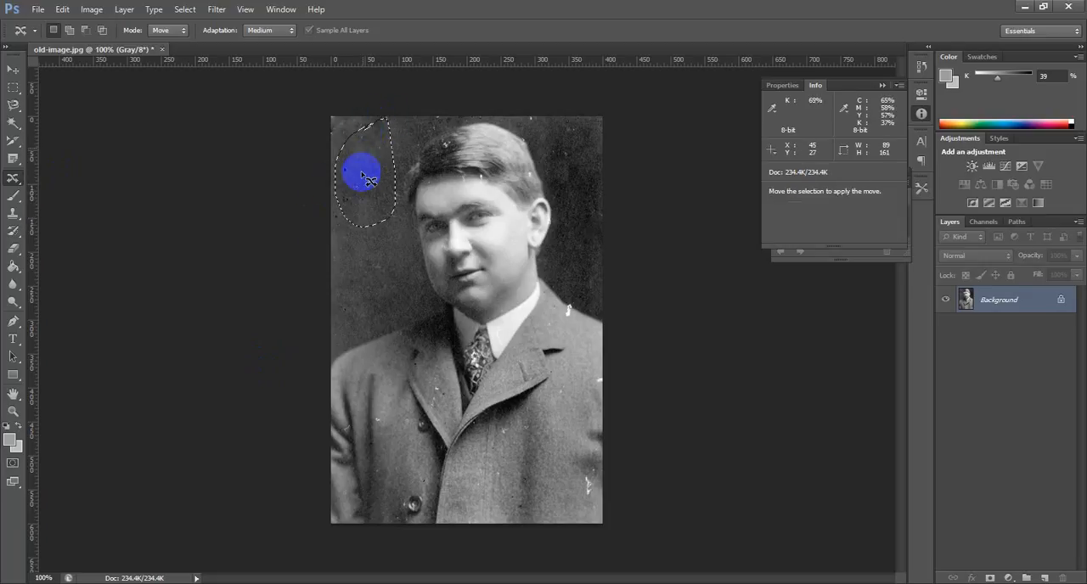
pyautogui.moveTo(361, 169); pyautogui.dragTo(363, 295)
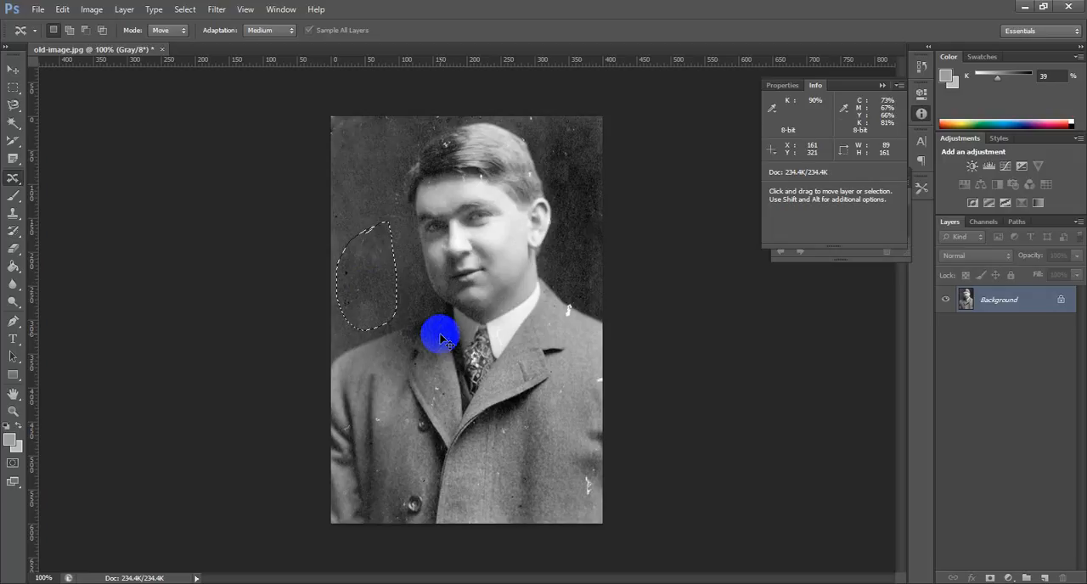
pyautogui.hotkey('ctrl', 'd')
# Step: Relocate small areas of the background left of the face with Content-Aware Move to cover specks, deselecting after each move
pyautogui.moveTo(366, 269)
pyautogui.mouseDown()
pyautogui.moveTo(359, 259)
pyautogui.moveTo(345, 308)
pyautogui.moveTo(374, 267)
pyautogui.moveTo(357, 287)
pyautogui.moveTo(369, 230)
pyautogui.mouseUp()
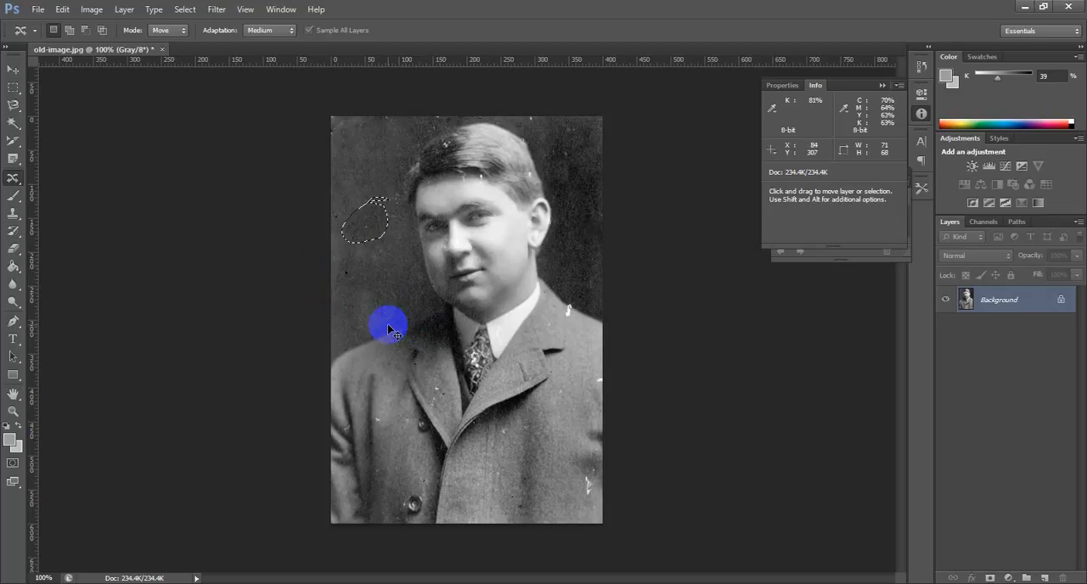
pyautogui.hotkey('ctrl', 'd')
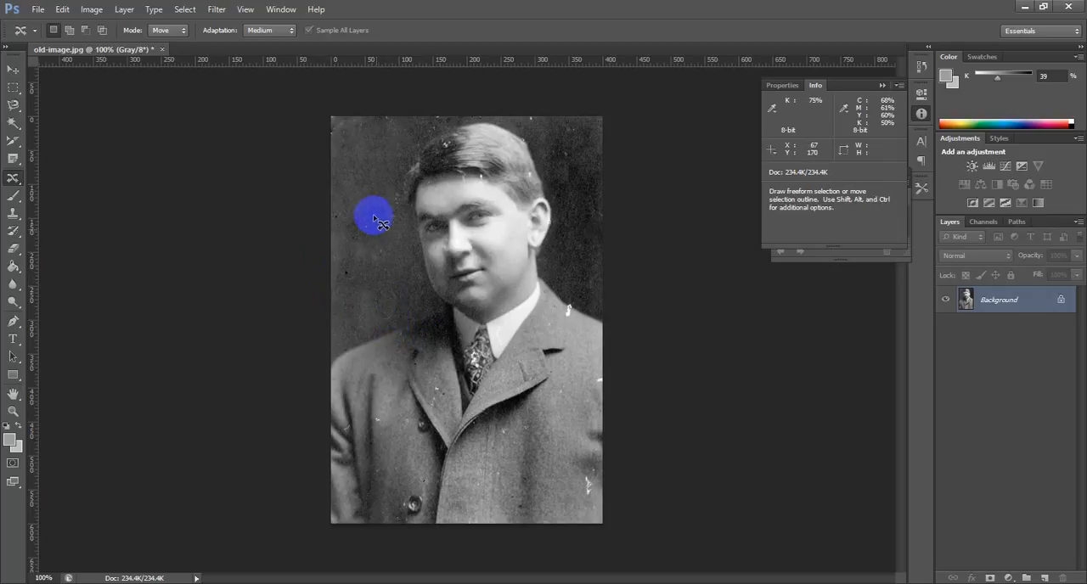
pyautogui.moveTo(371, 213)
pyautogui.mouseDown()
pyautogui.moveTo(350, 227)
pyautogui.moveTo(372, 258)
pyautogui.moveTo(369, 201)
pyautogui.moveTo(351, 204)
pyautogui.moveTo(373, 231)
pyautogui.moveTo(258, 239)
pyautogui.mouseUp()
pyautogui.click(370, 359)
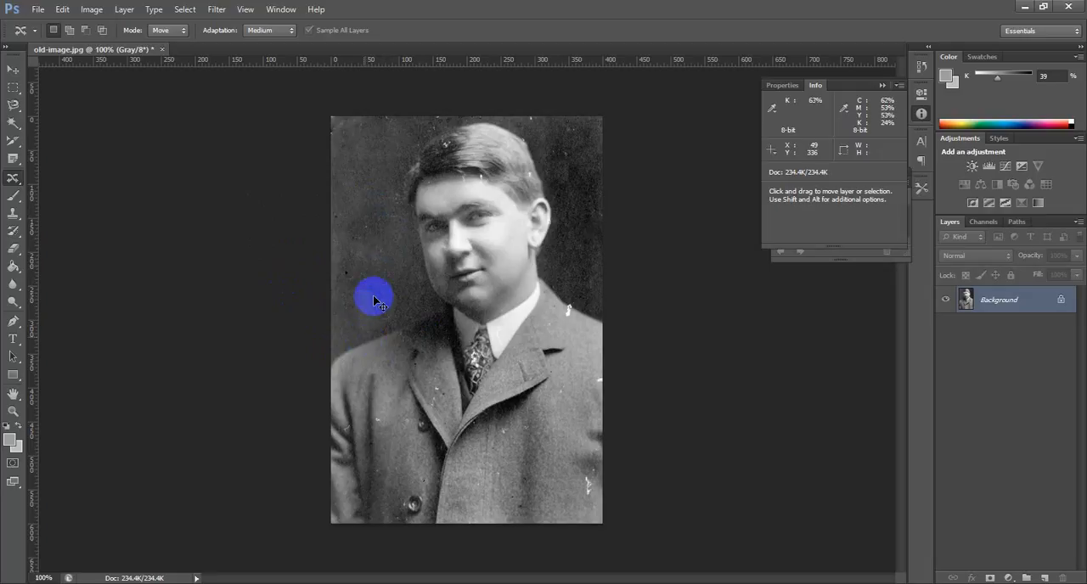
pyautogui.moveTo(374, 217)
pyautogui.mouseDown()
pyautogui.moveTo(382, 244)
pyautogui.moveTo(384, 215)
pyautogui.moveTo(367, 211)
pyautogui.moveTo(364, 231)
pyautogui.moveTo(377, 134)
pyautogui.mouseUp()
pyautogui.click(406, 262)
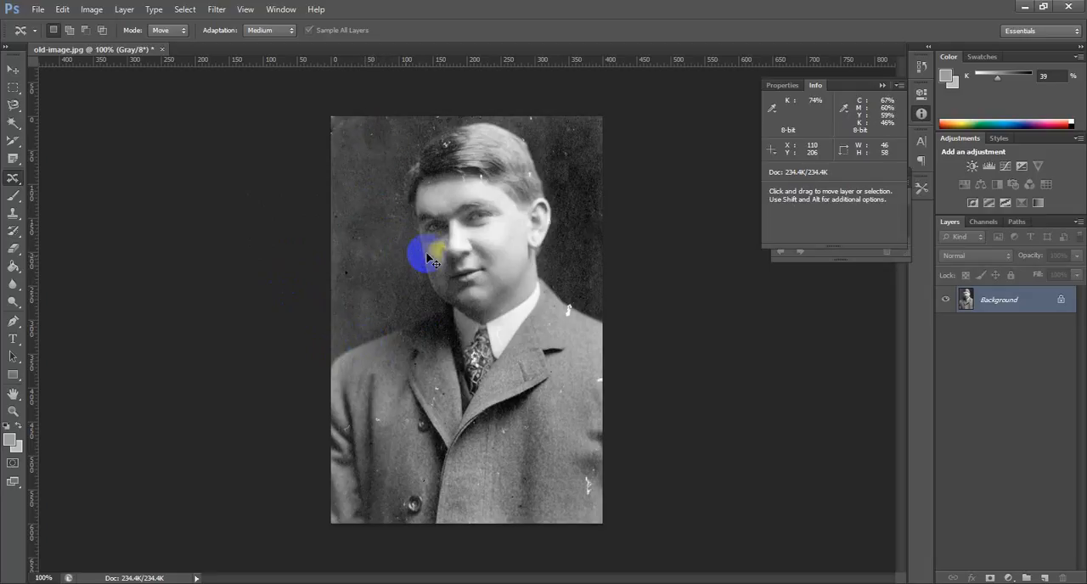
# Step: Move the white scratch near the coat's lower-right edge inward and slightly up with Content-Aware Move
pyautogui.moveTo(585, 491)
pyautogui.mouseDown()
pyautogui.moveTo(588, 450)
pyautogui.moveTo(579, 448)
pyautogui.moveTo(579, 464)
pyautogui.moveTo(538, 462)
pyautogui.mouseUp()
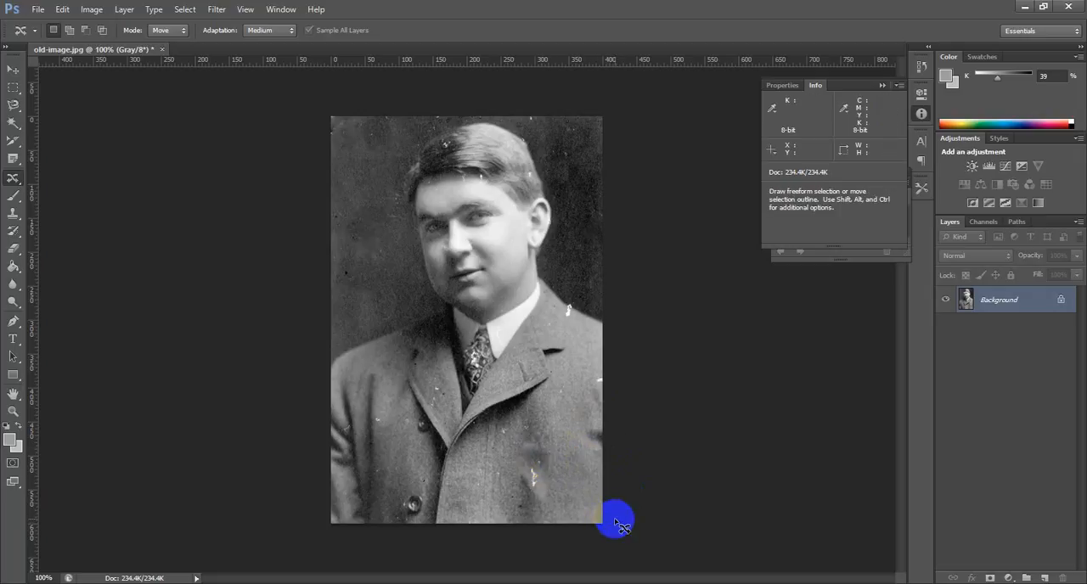
# Step: Switch to the Red Eye Tool for the portrait's eyes
pyautogui.click(25, 183)
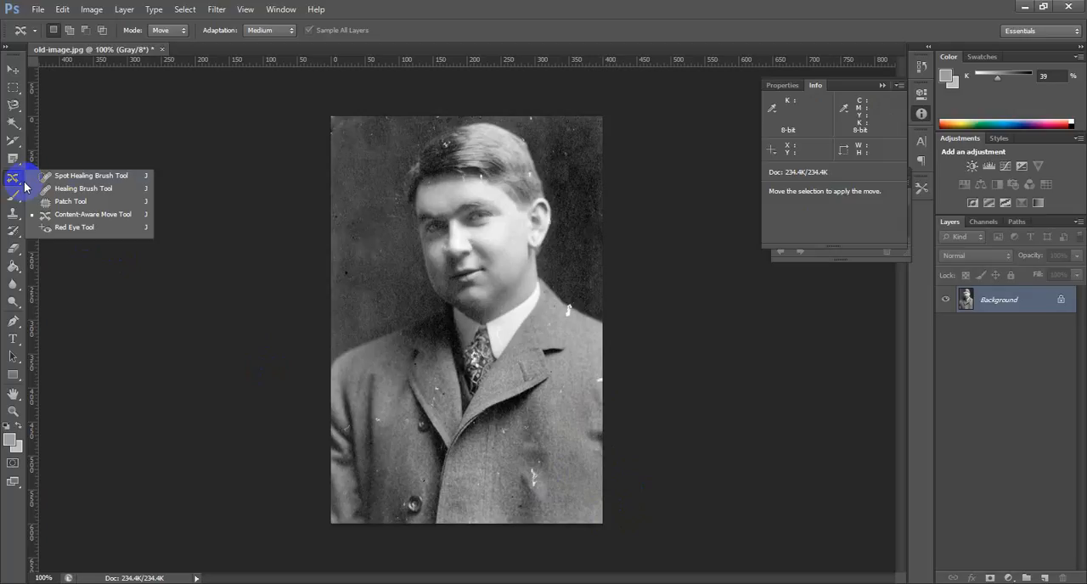
pyautogui.click(82, 228)
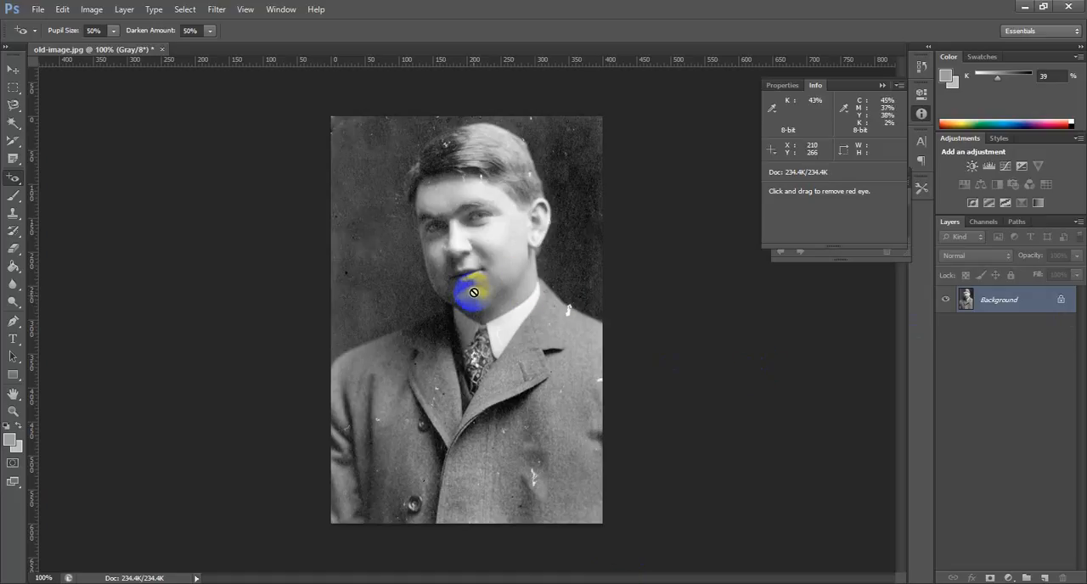
pyautogui.press('alt')
pyautogui.press('ctrl')
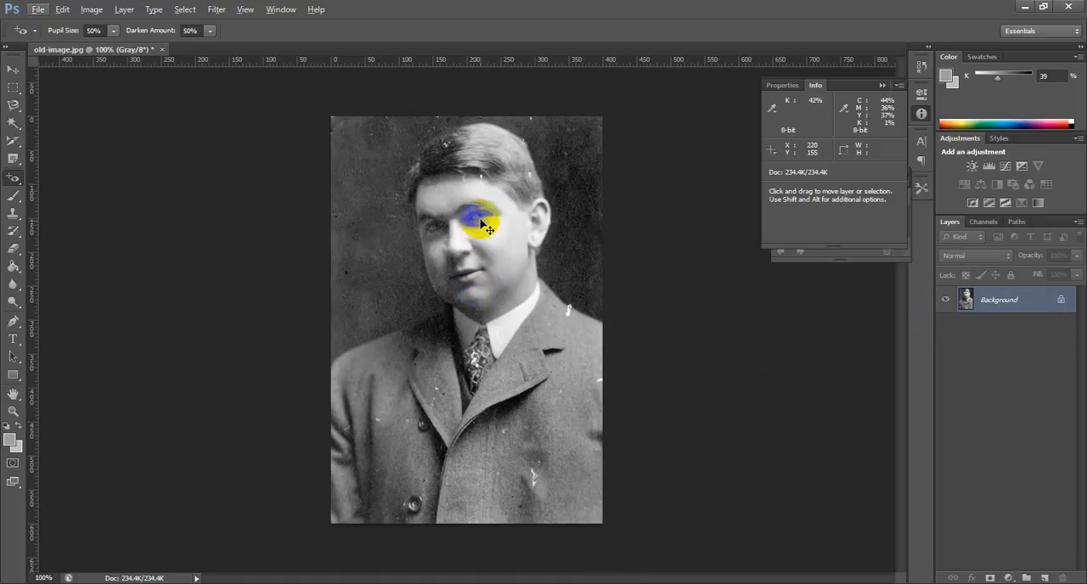